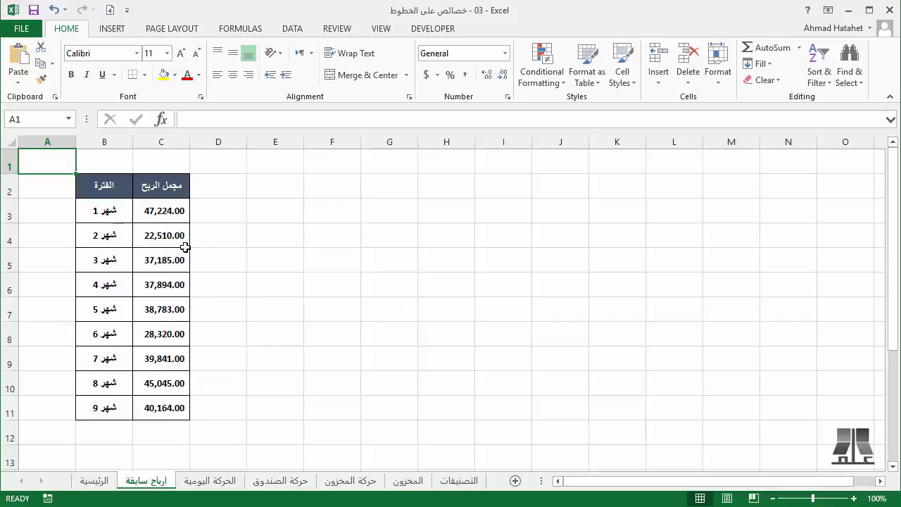
Step: Select the month and profit range B3:C11, dismissing the Quick Analysis panel
mouse_move(105, 208)
mouse_down()
mouse_move(146, 209)
mouse_move(147, 411)
mouse_up()
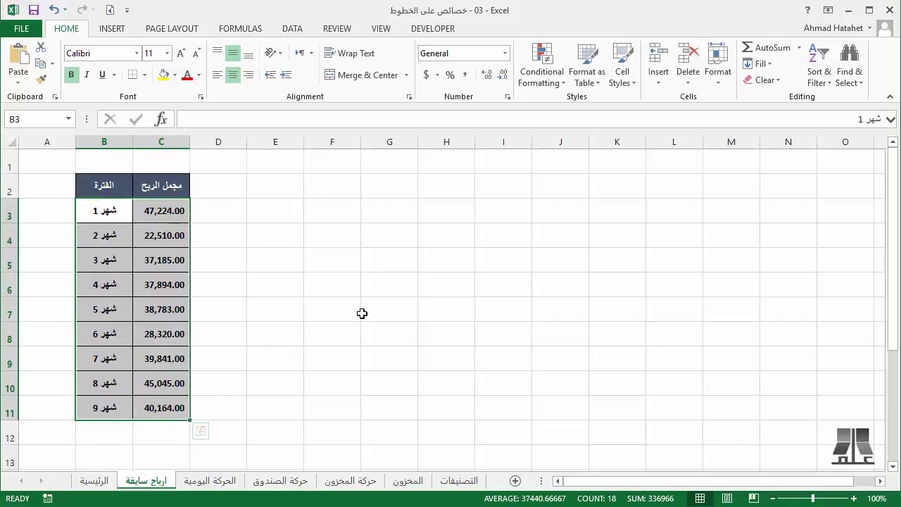
key(ctrl+q)
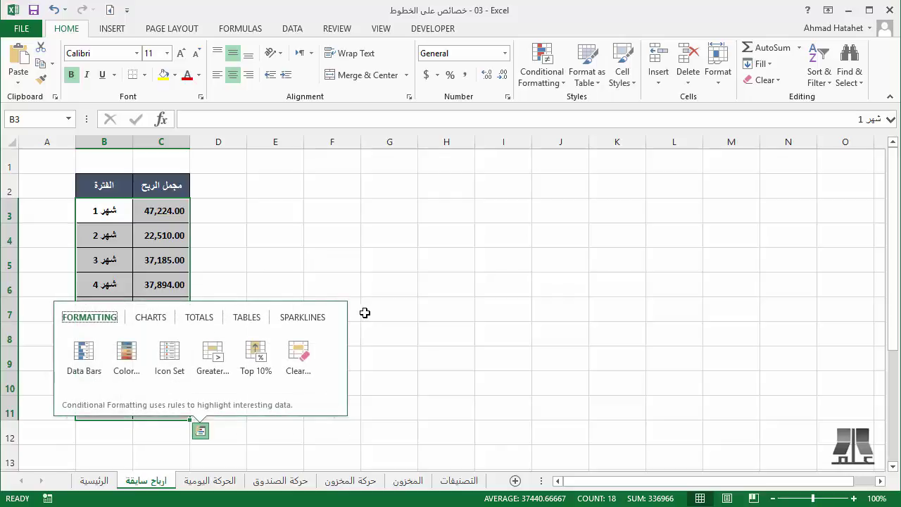
drag(99, 219, 160, 400)
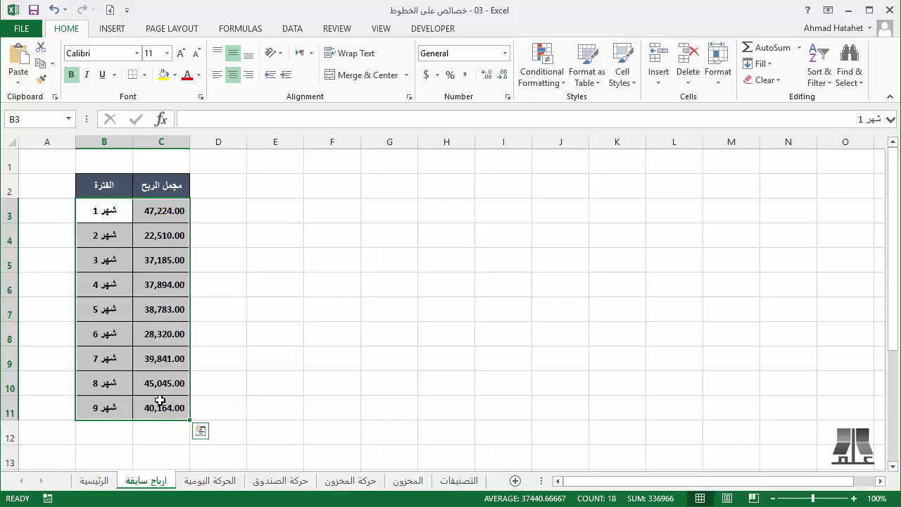
Step: Insert a column chart of the data with Alt+F1 and size it over D2:N12
key(alt+F1)
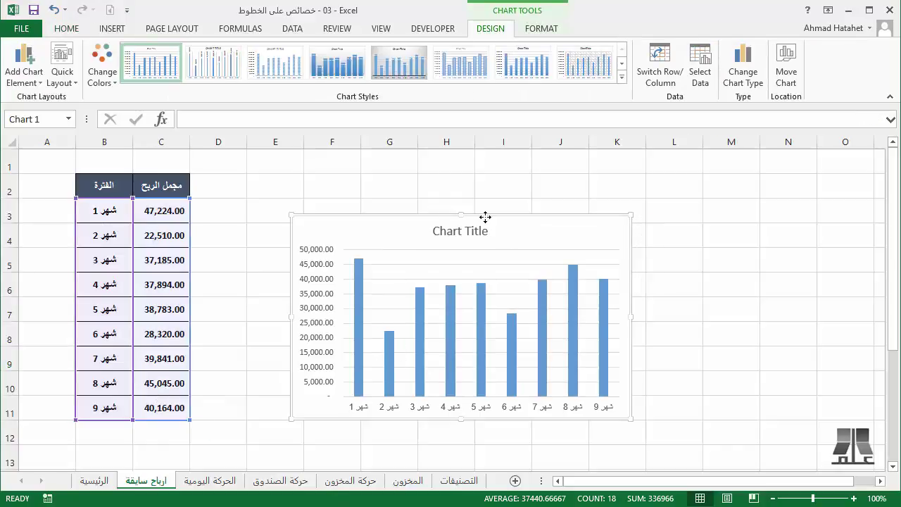
drag(485, 217, 407, 173)
drag(550, 374, 835, 430)
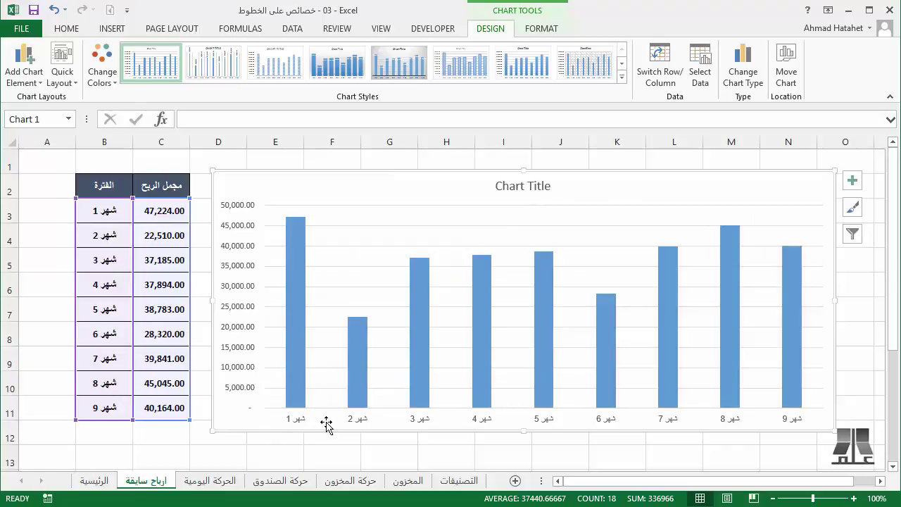
Step: Delete the chart title and apply Style 4 with values on each bar
click(502, 190)
key(Delete)
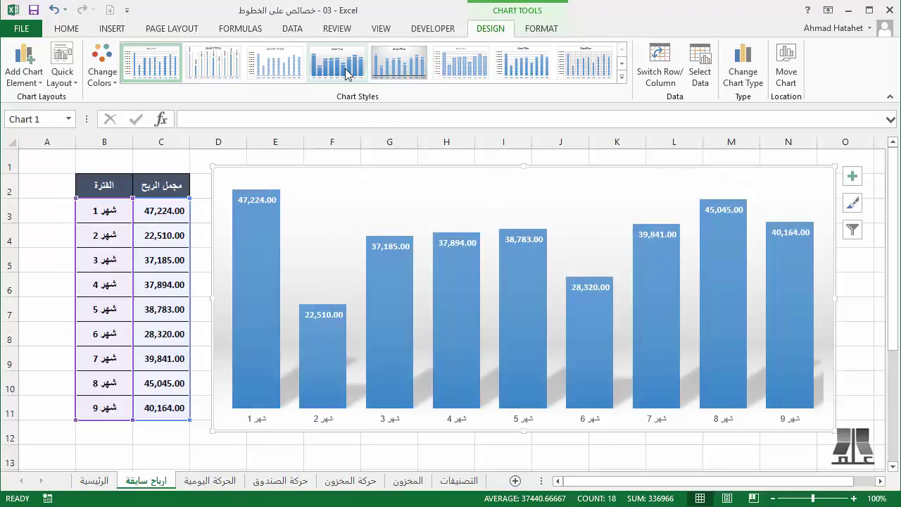
click(338, 67)
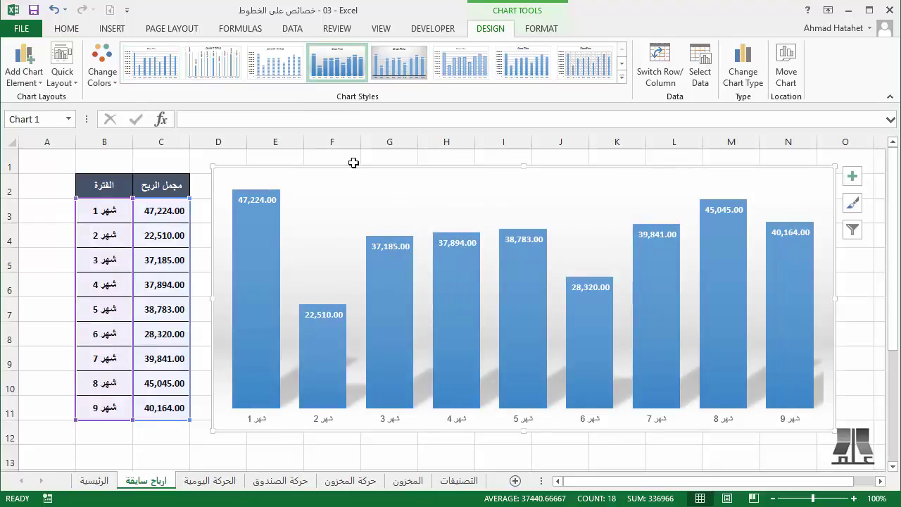
click(332, 452)
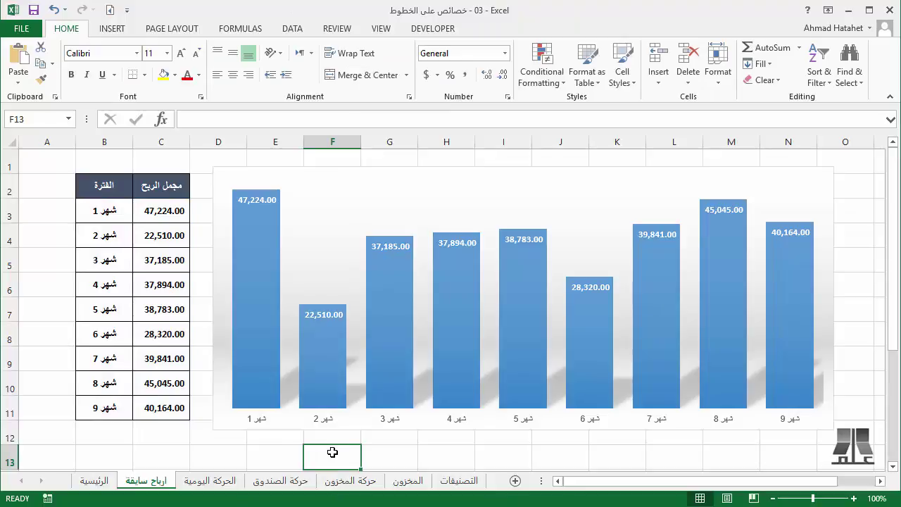
Step: Recolour the chart's bars with the orange Colorful palette
click(313, 179)
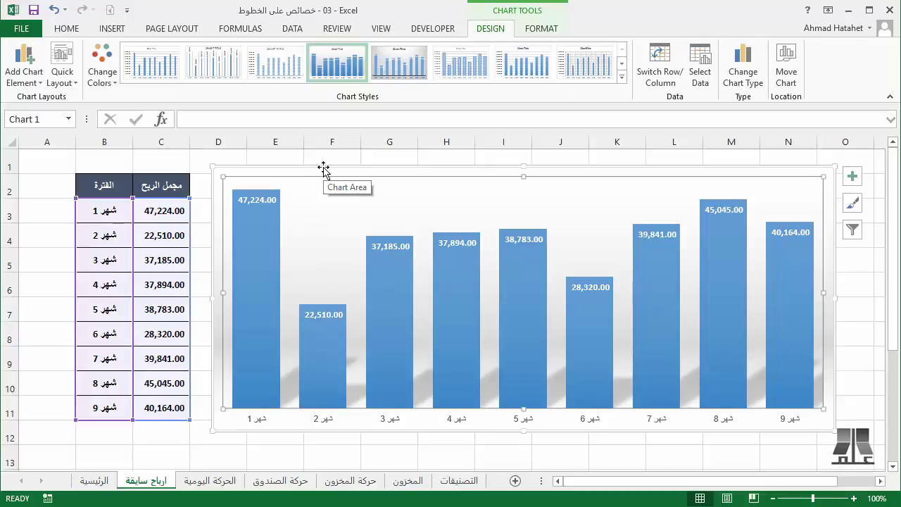
click(323, 168)
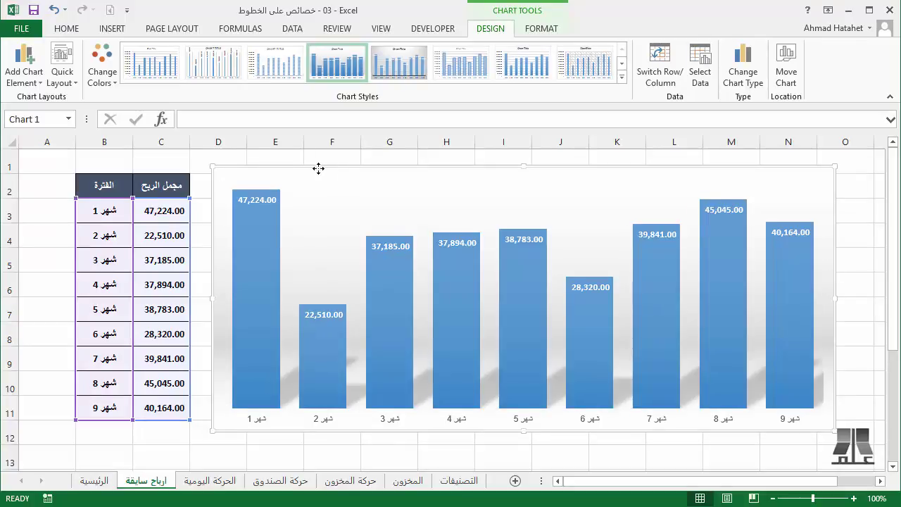
drag(323, 167, 319, 168)
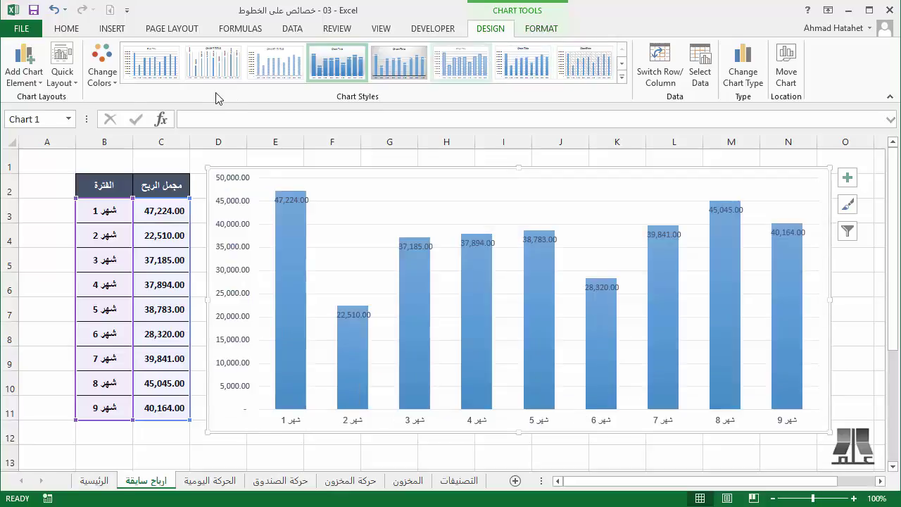
click(101, 71)
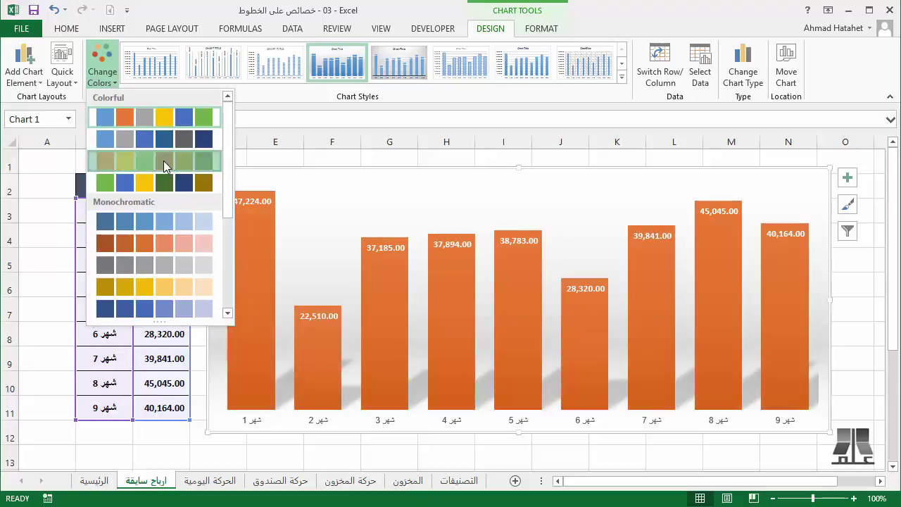
click(165, 163)
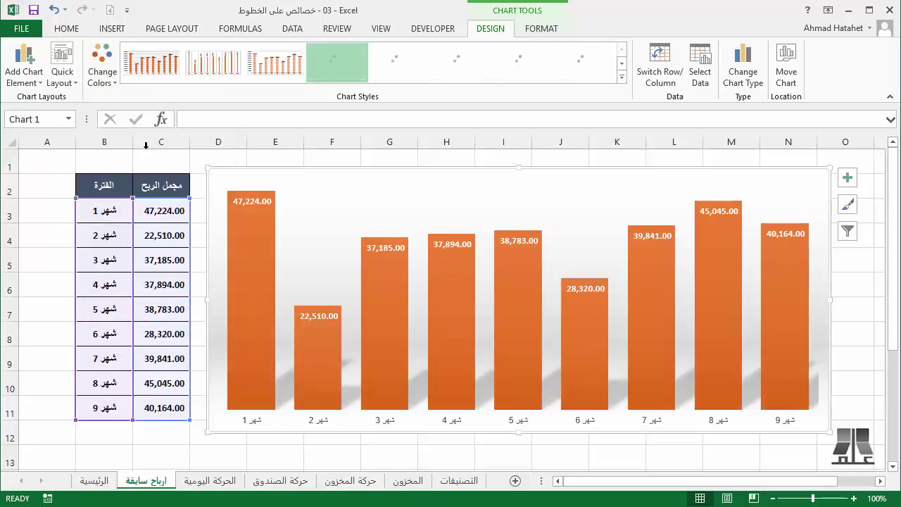
Step: Browse the Quick Layout presets, then the Axis Titles options for the primary vertical axis
click(71, 76)
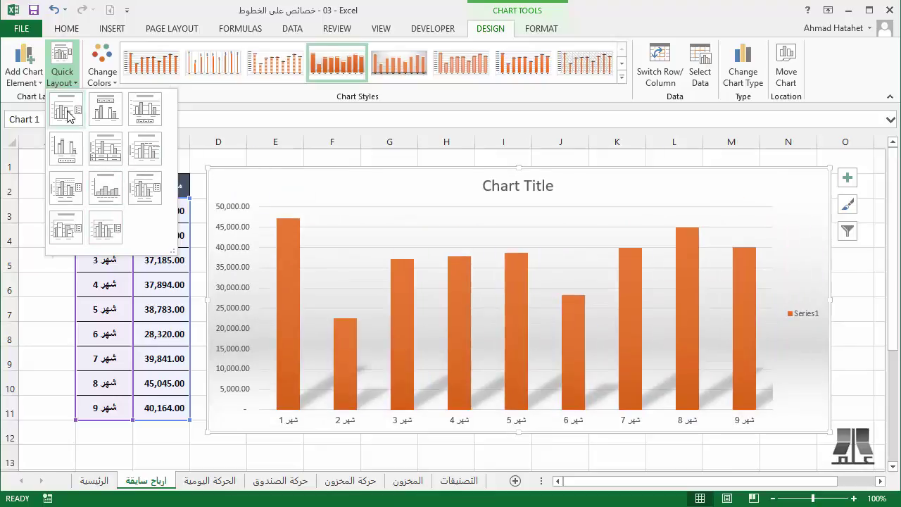
click(22, 61)
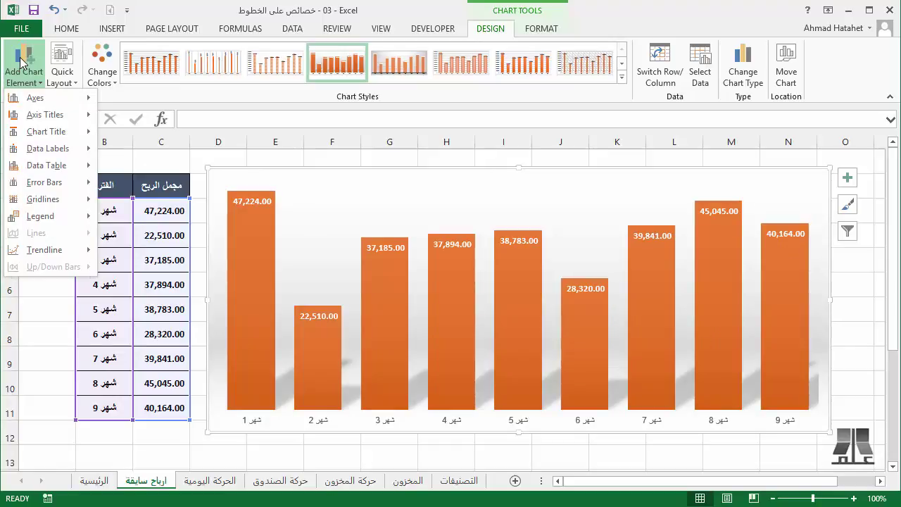
mouse_move(51, 99)
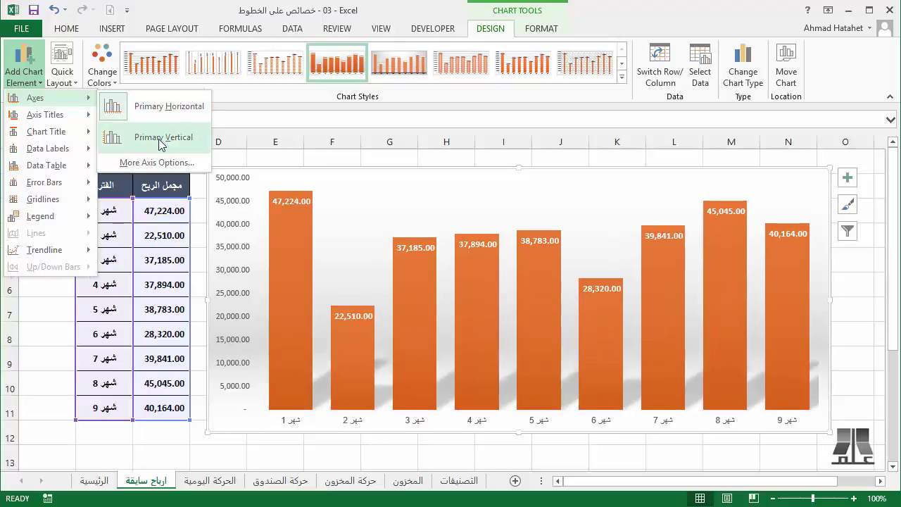
mouse_move(74, 116)
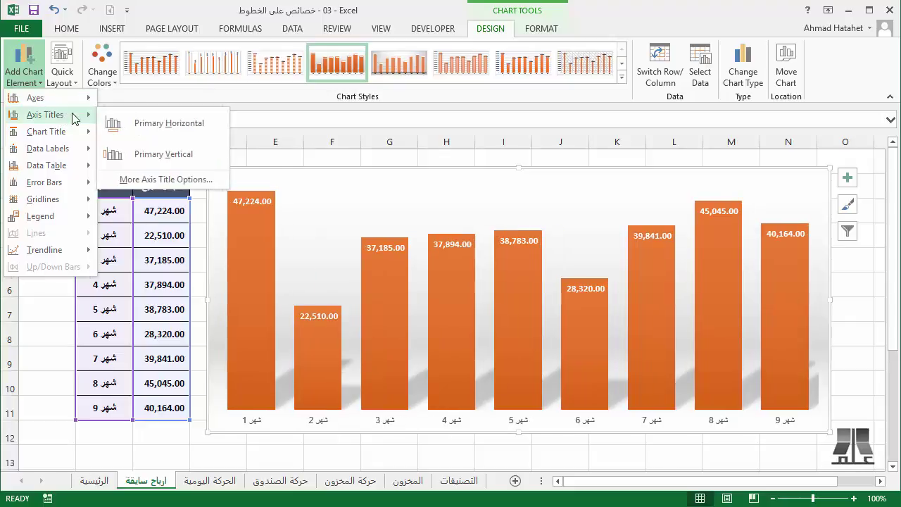
Step: Add a vertical axis title, delete it again, and bring up the Data Labels placement options
click(148, 154)
click(162, 143)
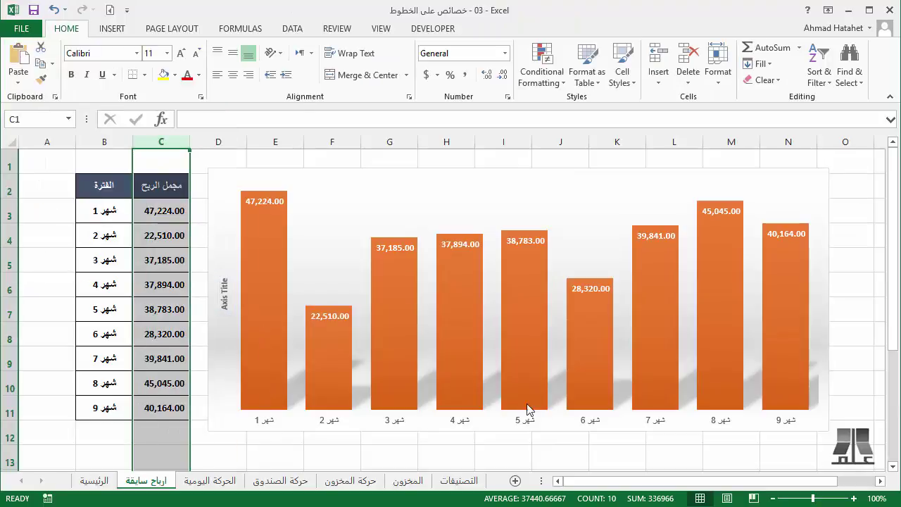
click(224, 292)
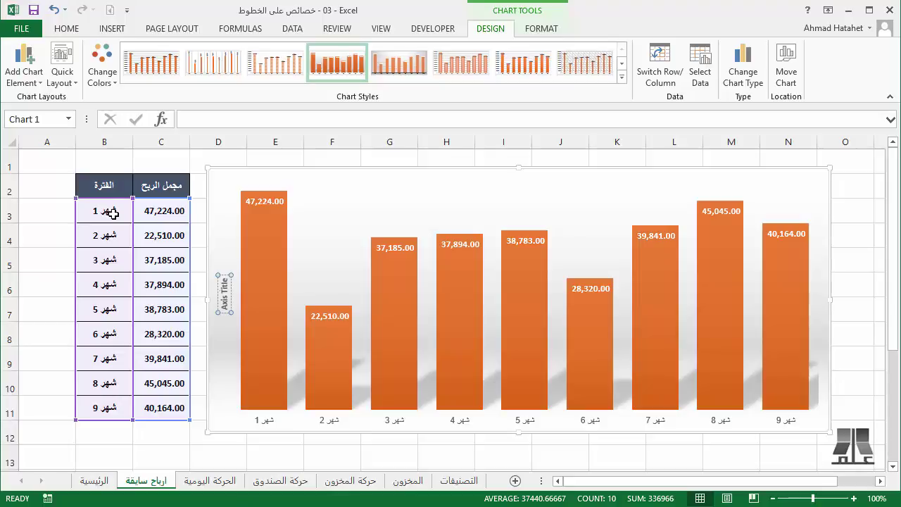
click(224, 275)
key(Delete)
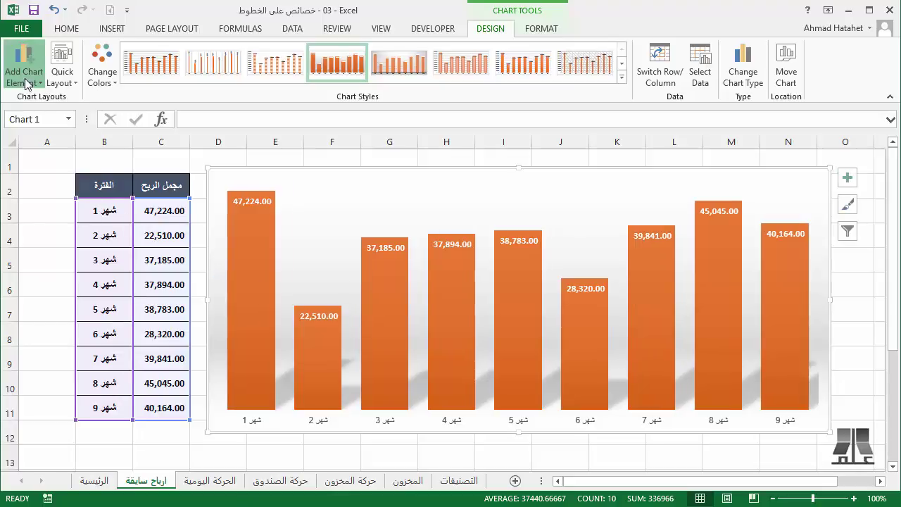
click(27, 82)
mouse_move(40, 153)
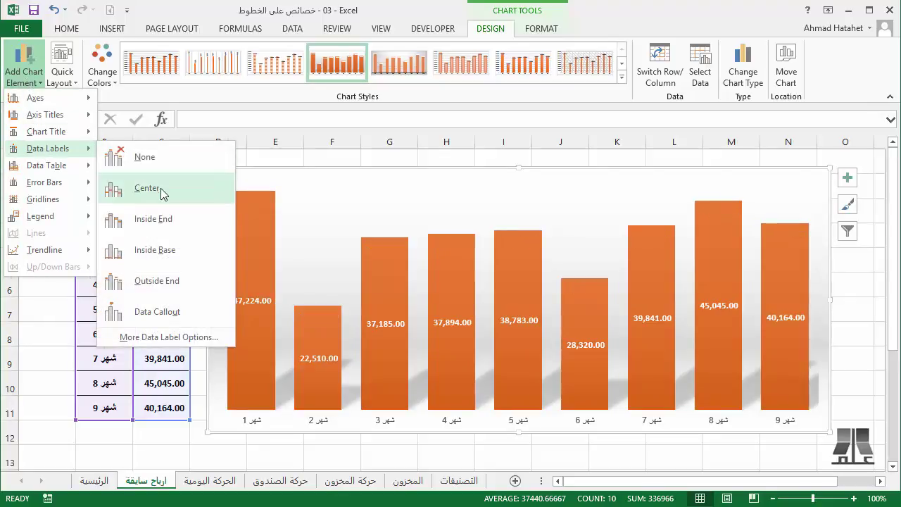
Step: Place data labels at the outside end of the columns in black 10.5 pt text
click(166, 290)
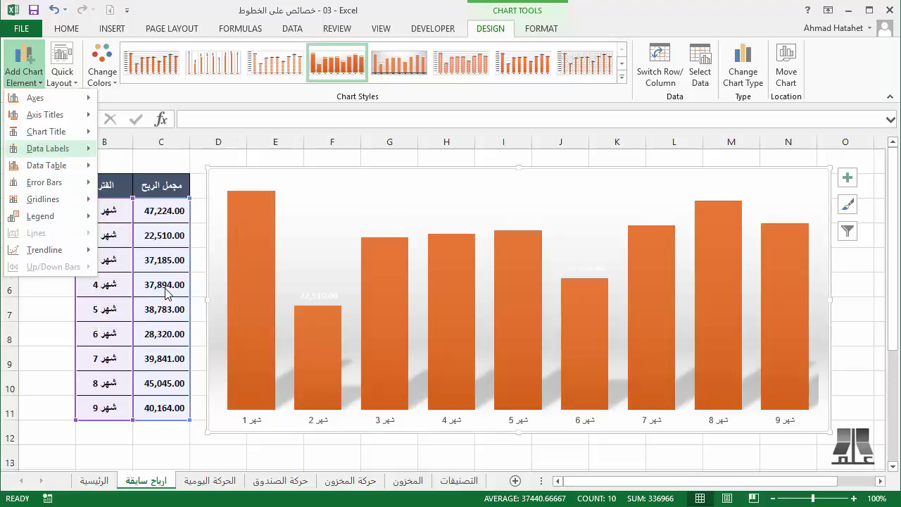
click(311, 296)
click(68, 28)
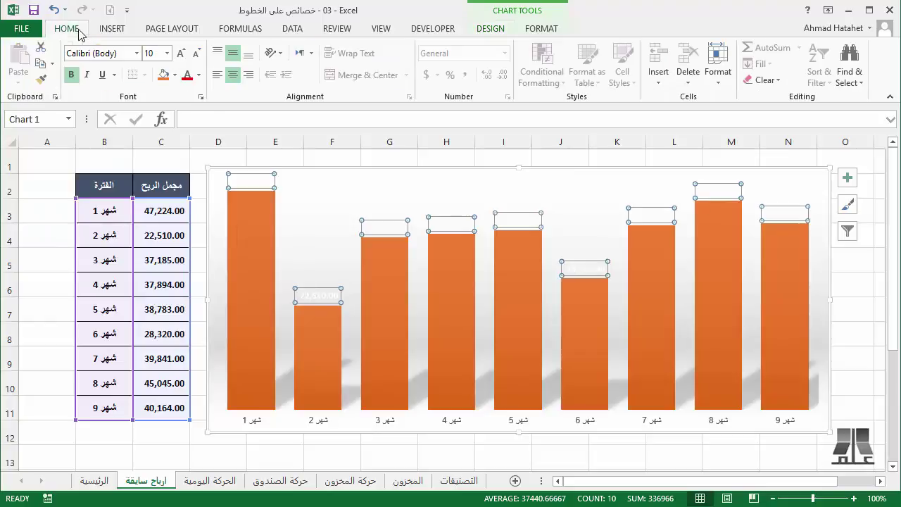
click(199, 76)
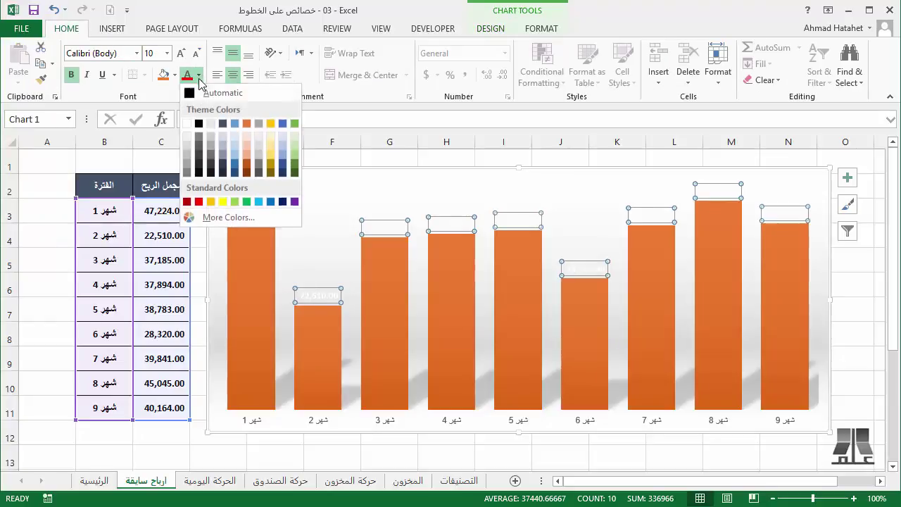
click(199, 125)
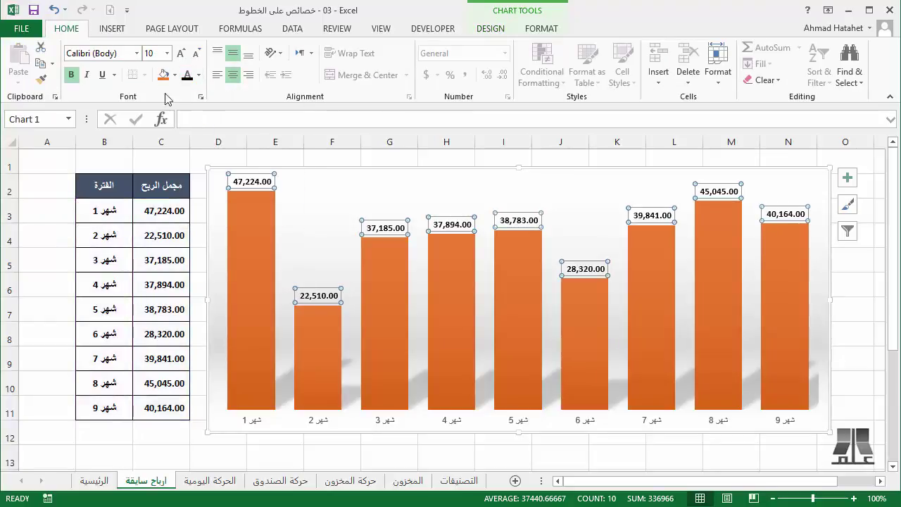
click(181, 53)
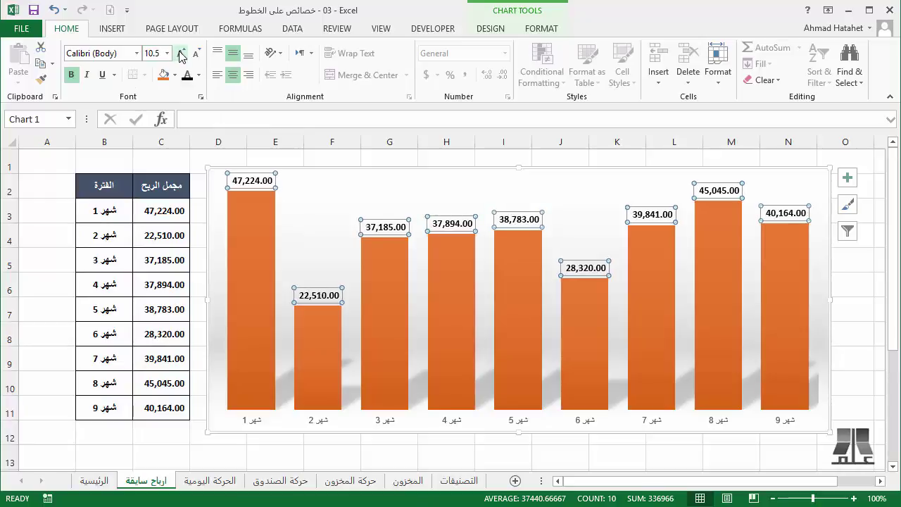
click(490, 28)
click(23, 67)
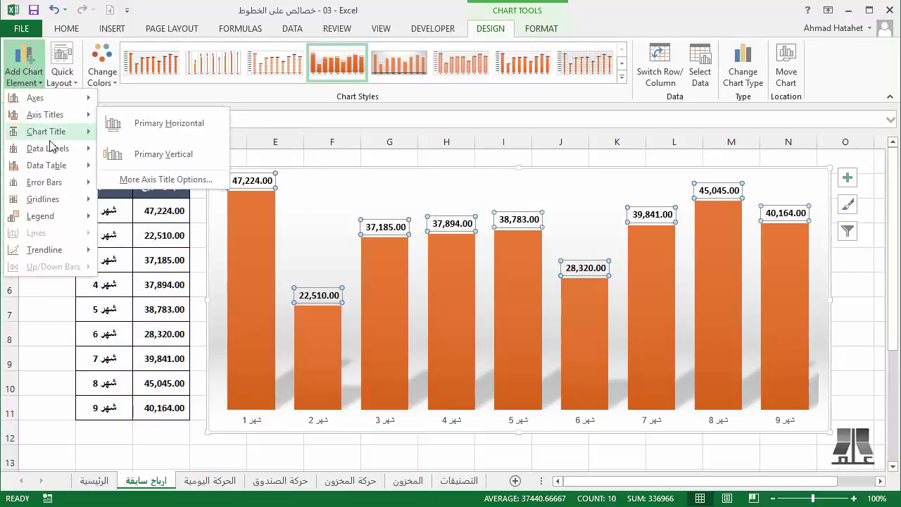
Step: Add error bars to the profit columns and bring up the Gridlines choices
mouse_move(66, 167)
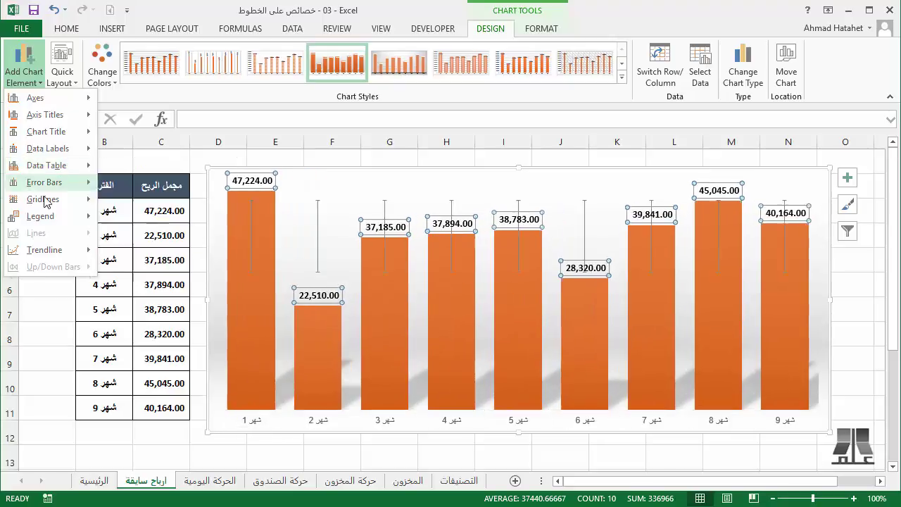
mouse_move(44, 199)
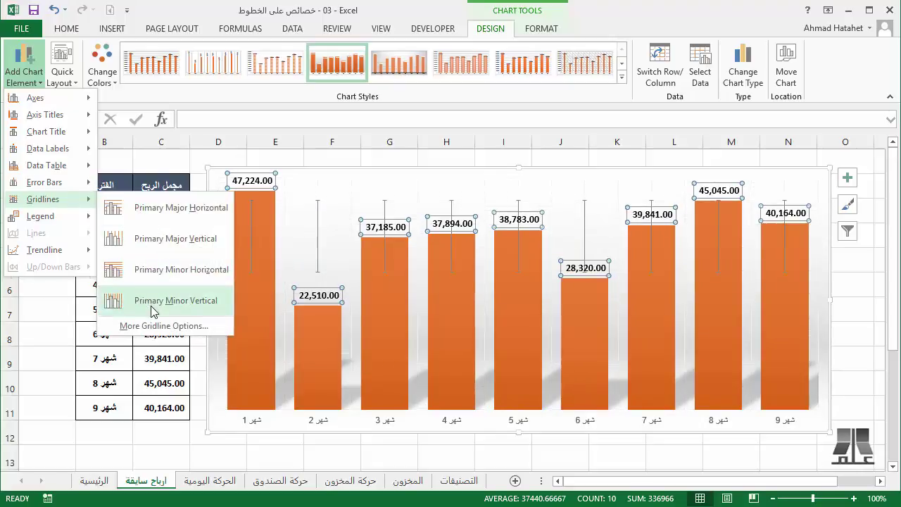
Step: Add primary major vertical gridlines, preview a bottom legend without applying it, and reach the Trendline choices
click(154, 240)
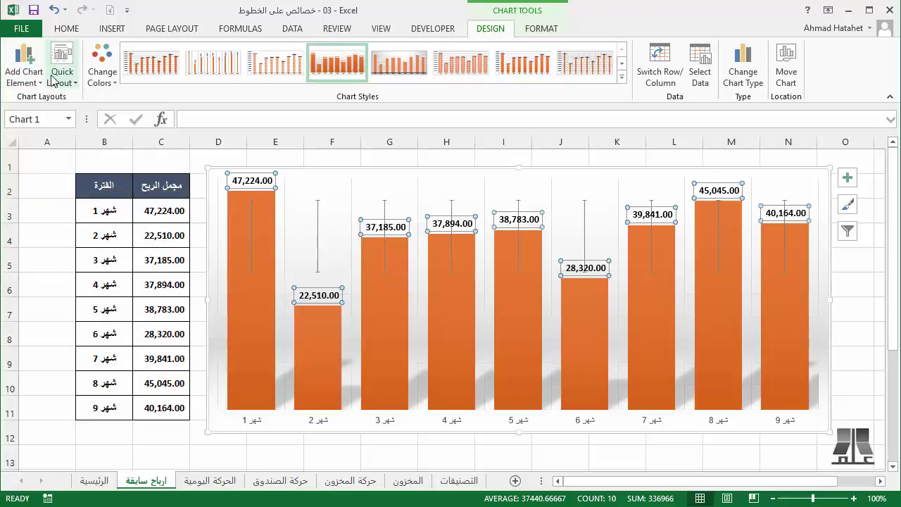
click(16, 83)
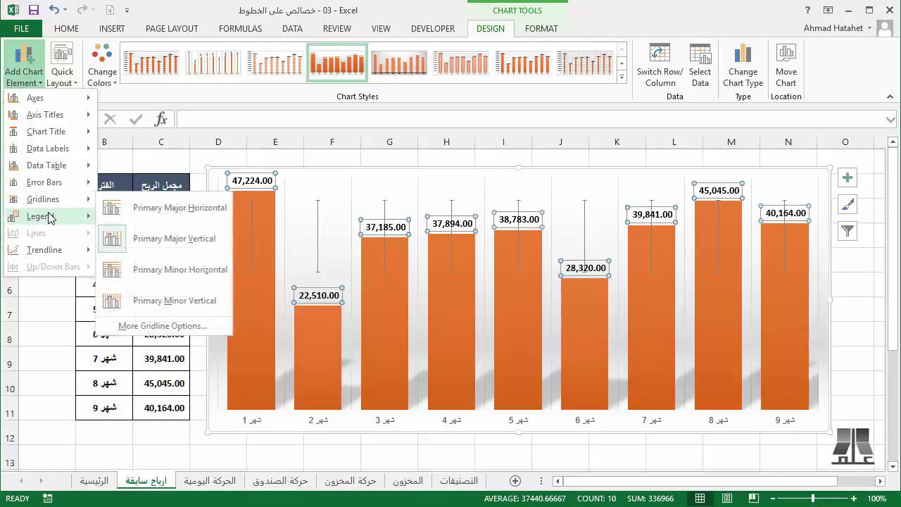
mouse_move(48, 217)
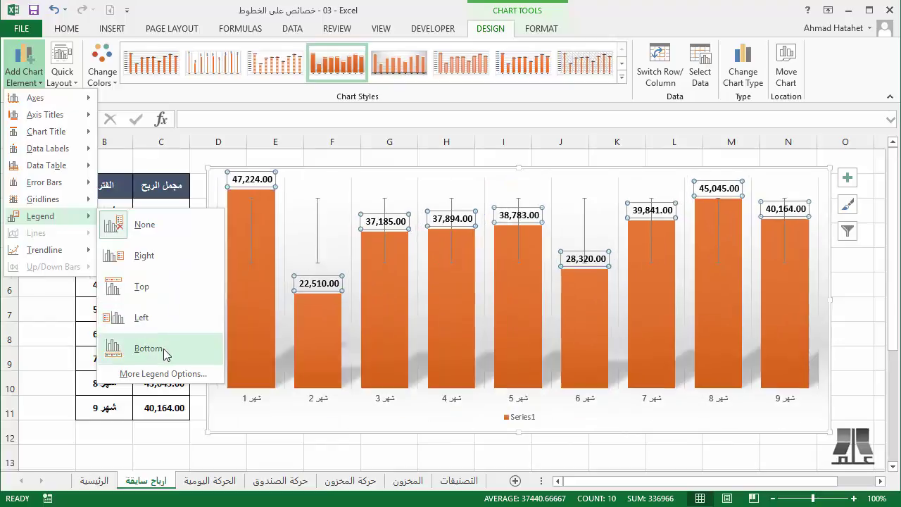
mouse_move(48, 255)
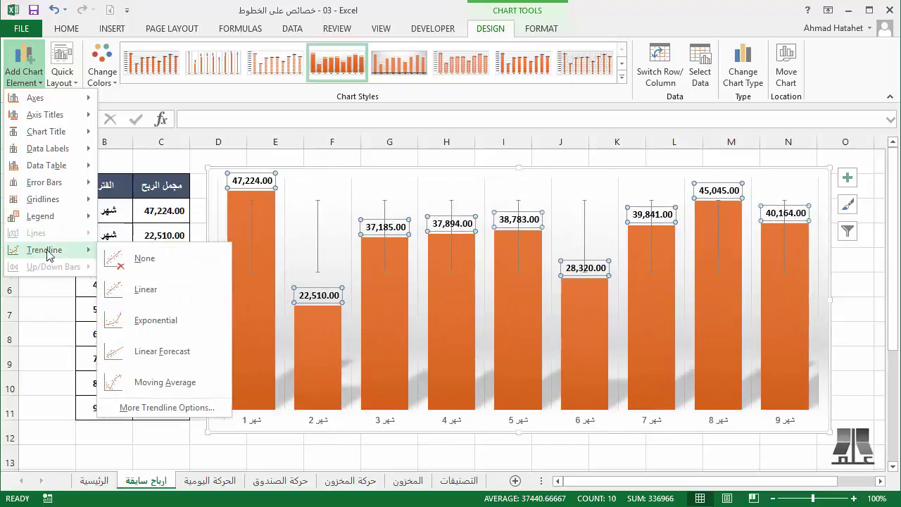
Step: Apply an Exponential trendline, then undo it along with the error bars
click(156, 320)
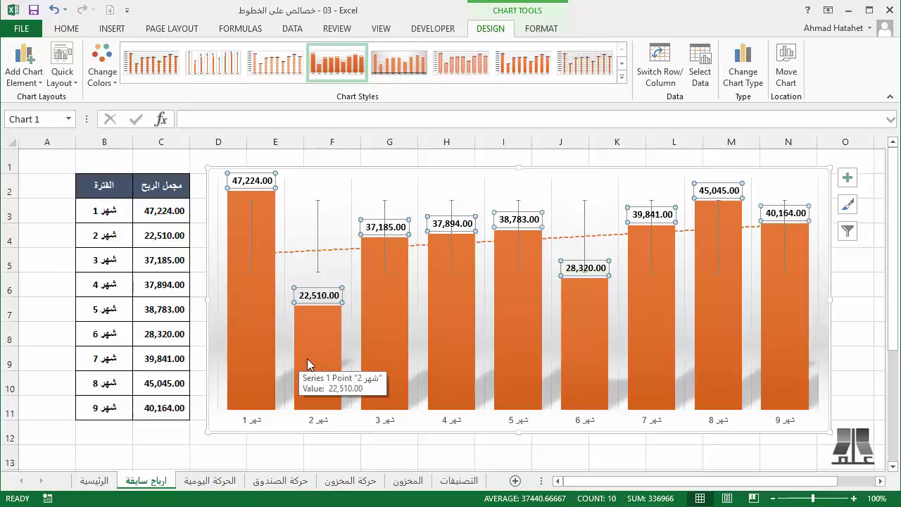
click(337, 62)
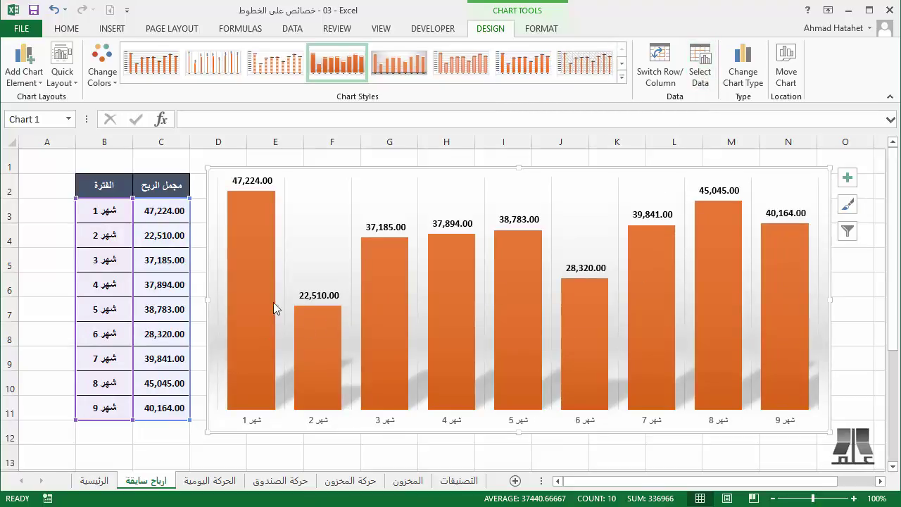
Step: Fill row 12 down as شهر 10 and enter its profit of 39,000.00
click(103, 437)
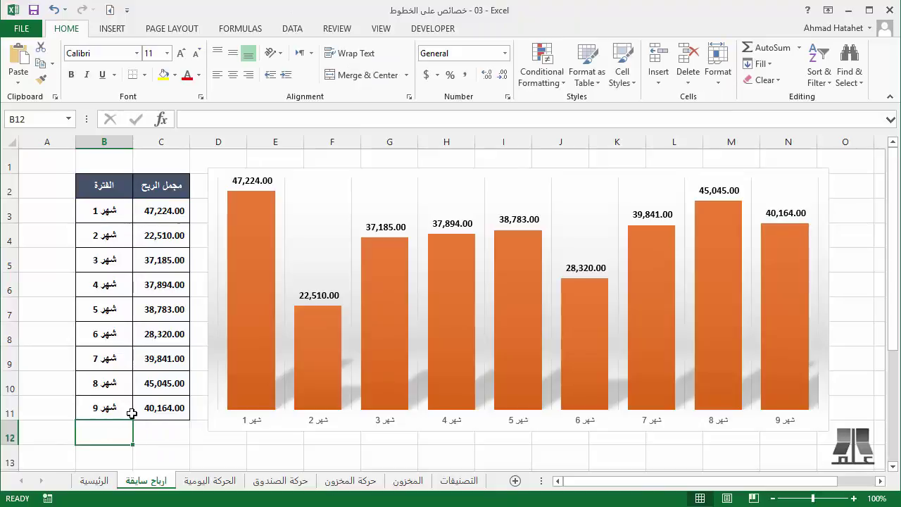
click(129, 414)
drag(129, 439, 124, 438)
click(162, 408)
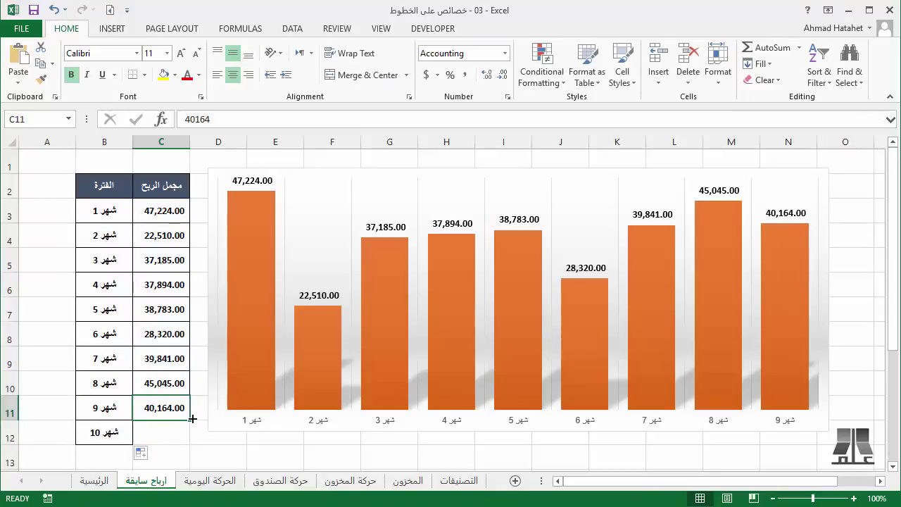
drag(189, 420, 169, 433)
click(169, 433)
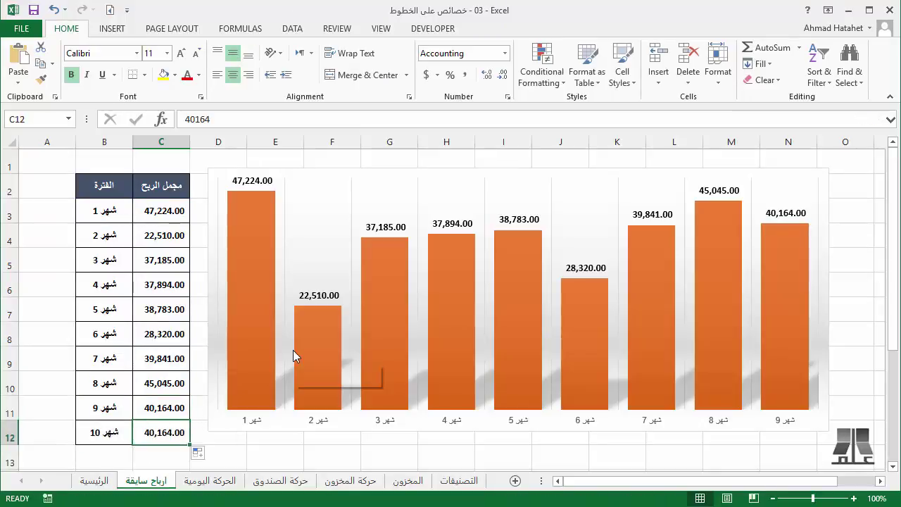
text(39,000)
key(Return)
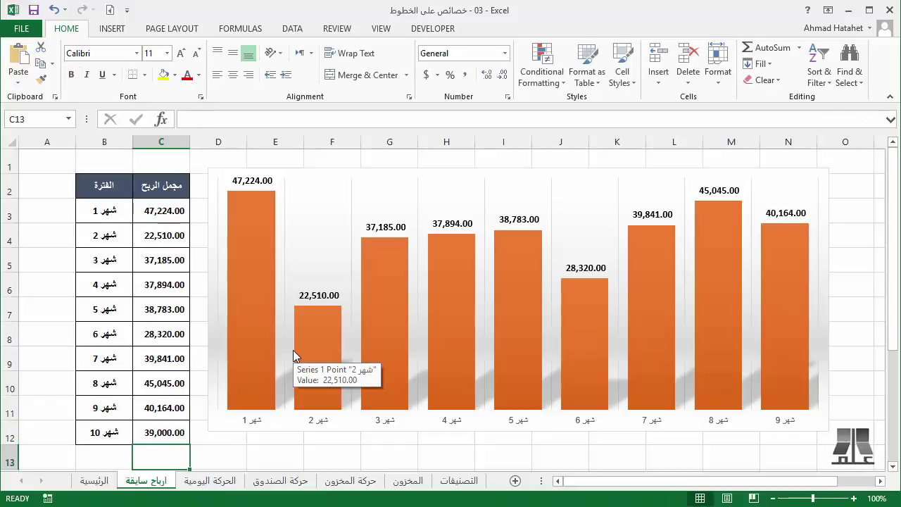
drag(113, 431, 162, 435)
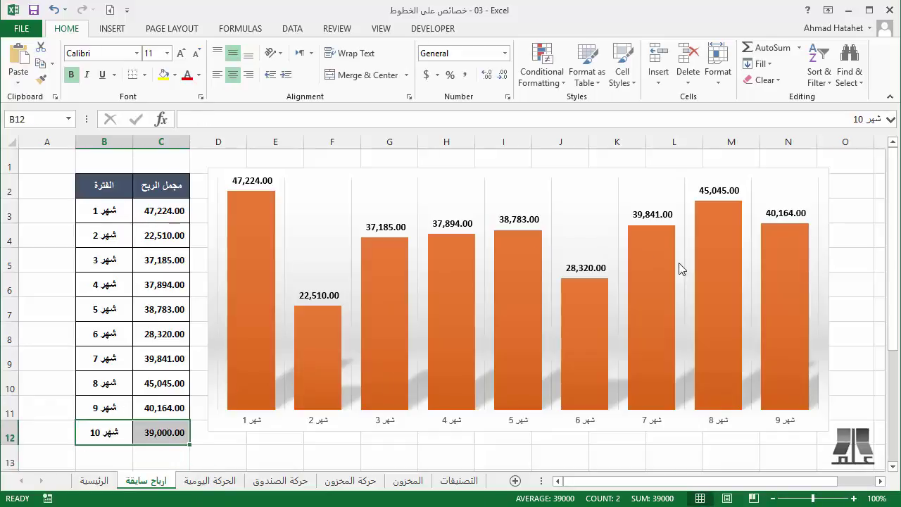
click(521, 187)
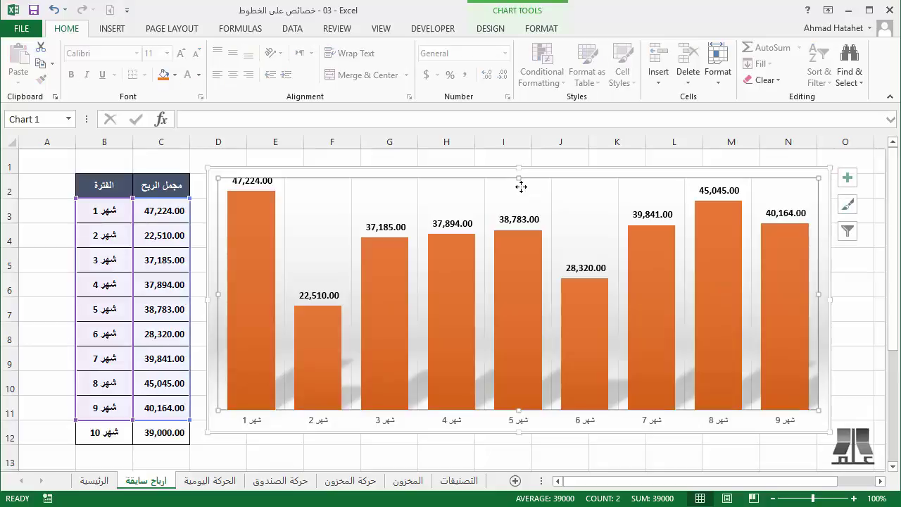
Step: In the chart's data source, edit the profit series and set its name to cell C2
click(503, 31)
click(704, 70)
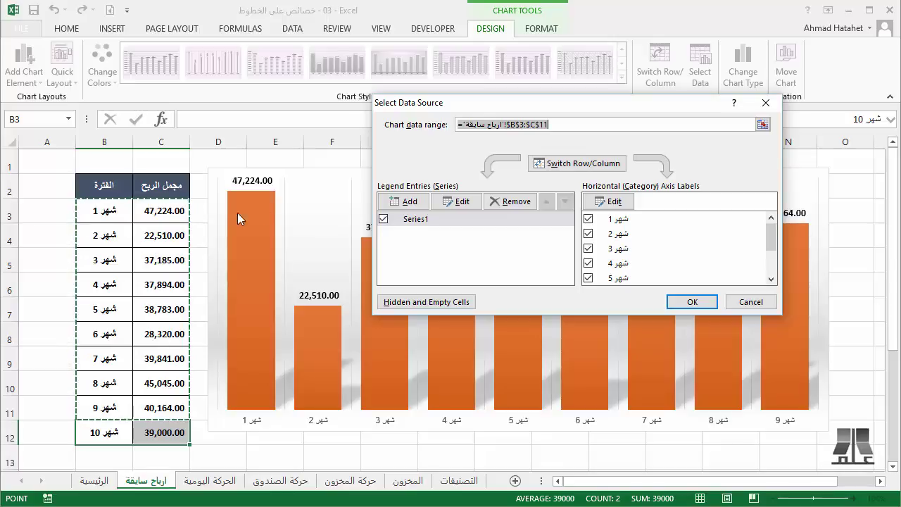
click(453, 201)
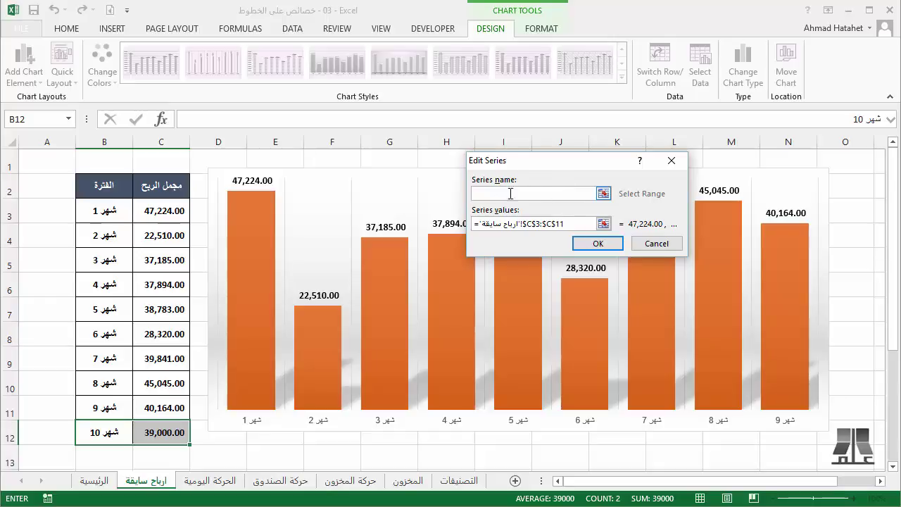
click(603, 193)
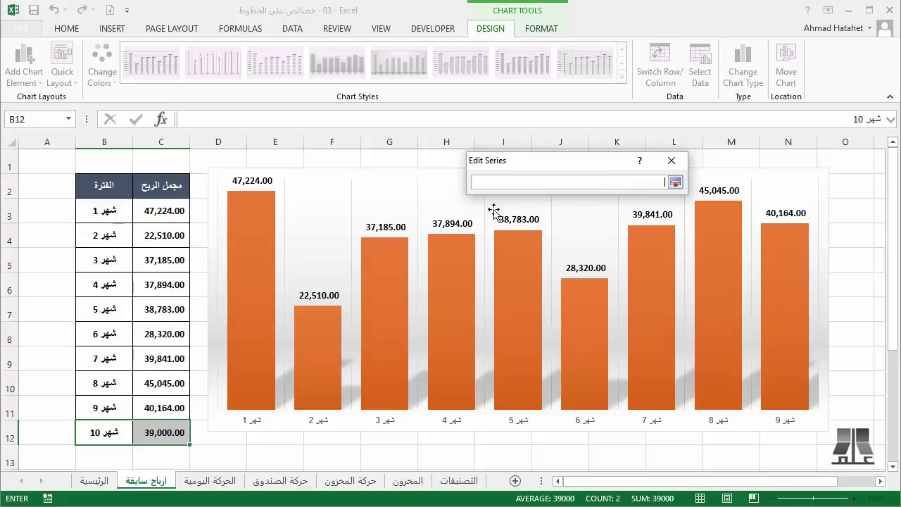
click(179, 191)
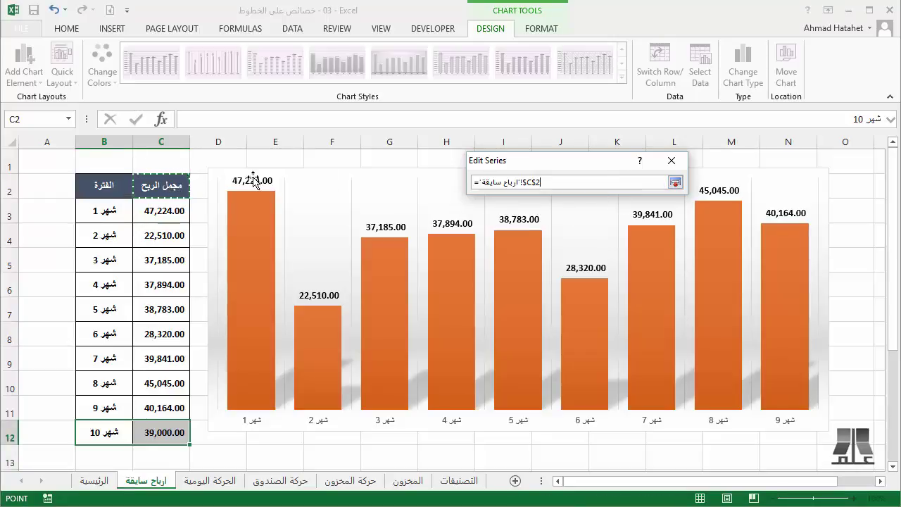
click(675, 182)
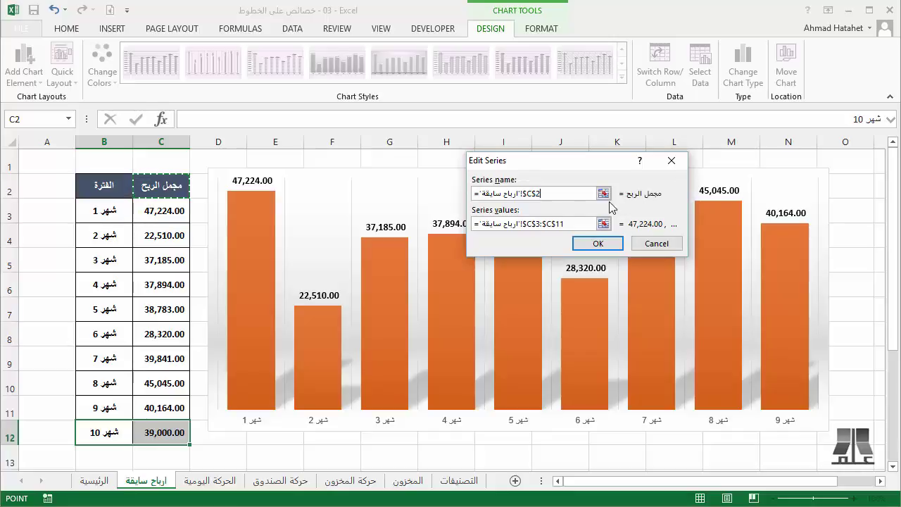
Step: Replace the series values with C3:C12 so the tenth month's 39,000.00 bar appears
click(574, 226)
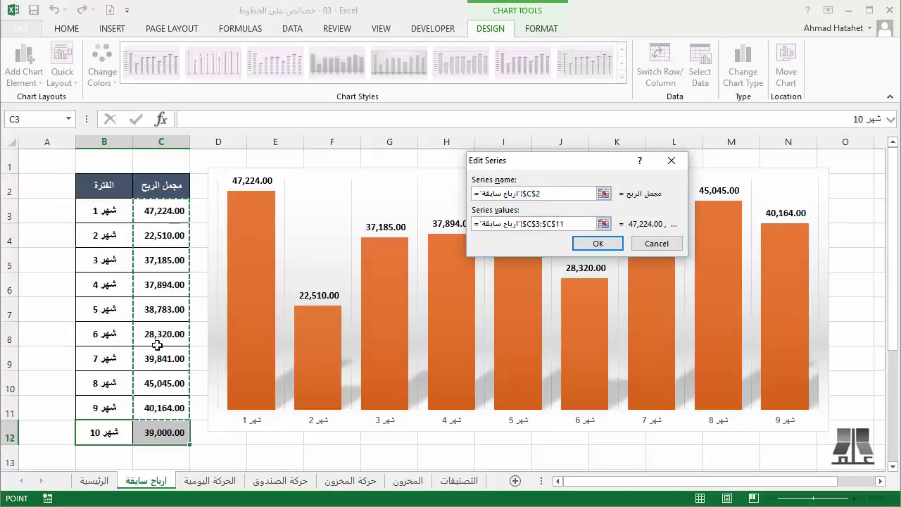
click(566, 224)
text(2)
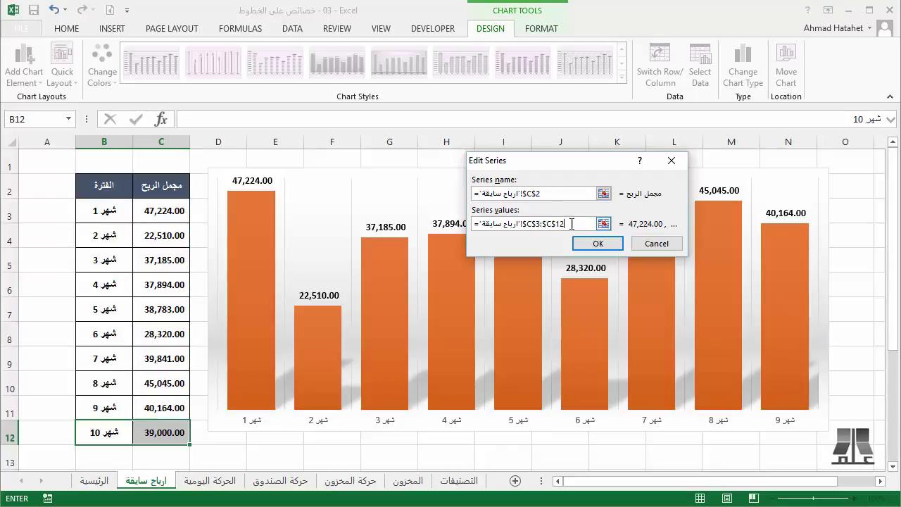
triple_click(476, 226)
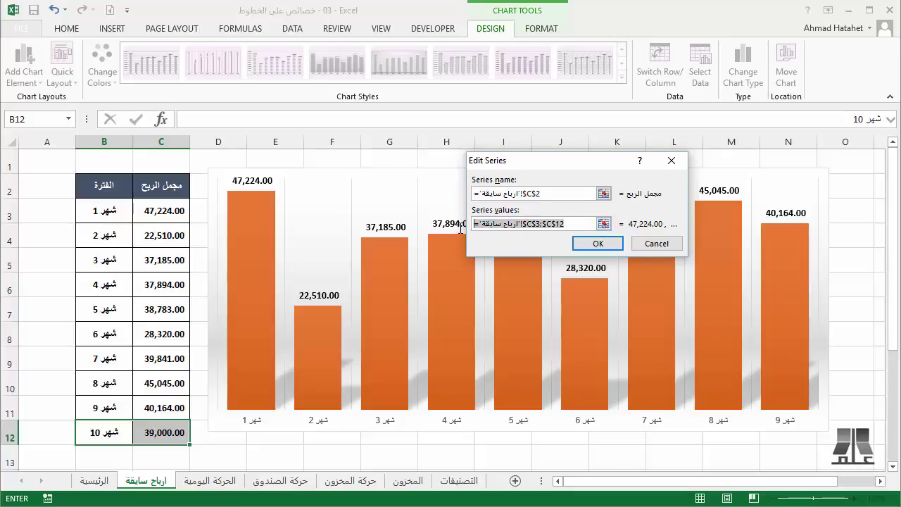
key(Delete)
click(604, 224)
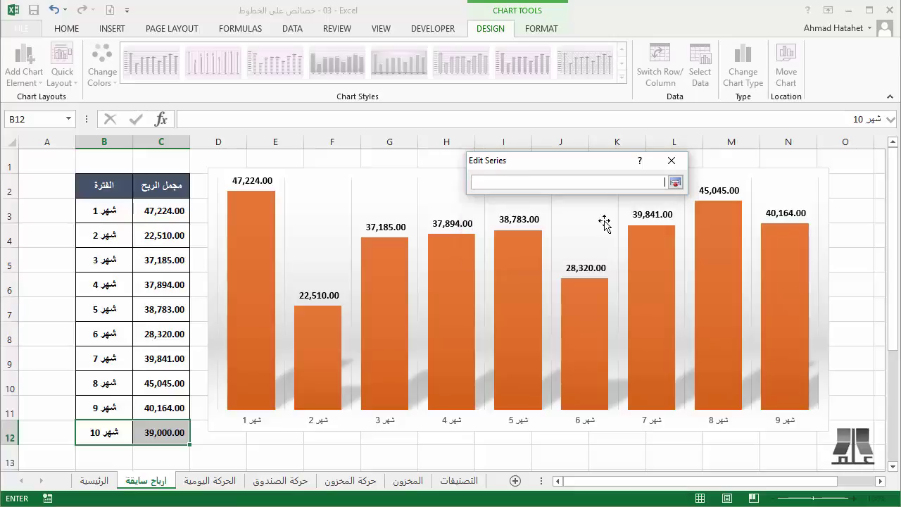
drag(161, 210, 162, 431)
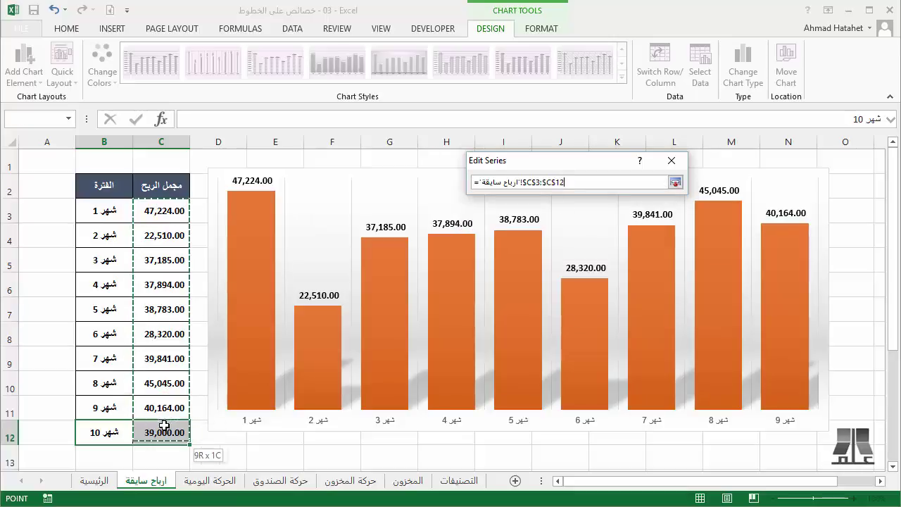
click(672, 182)
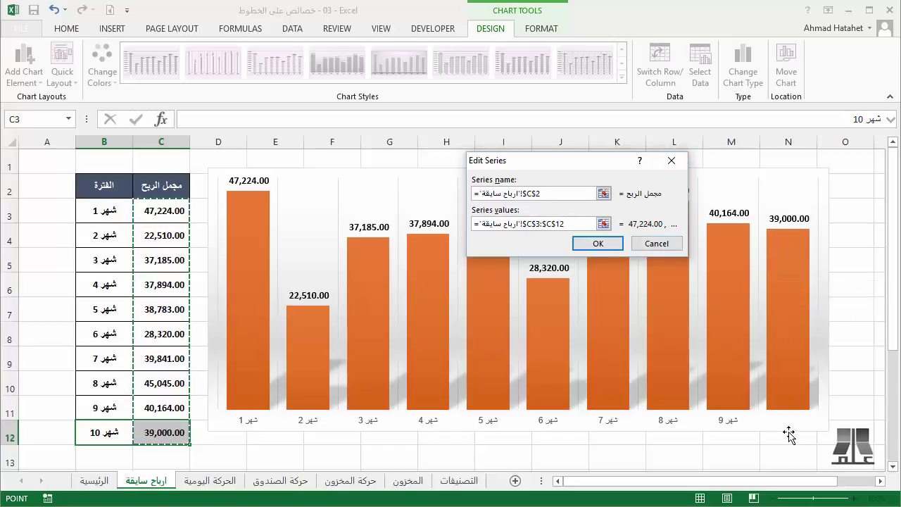
click(595, 243)
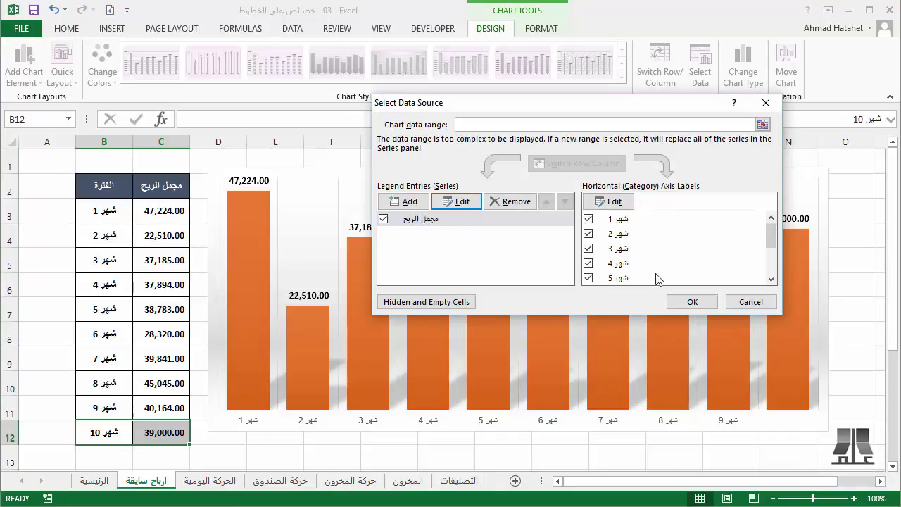
Step: Set the horizontal axis labels to B3:B12 so the tenth bar reads شهر 10, and apply
click(614, 202)
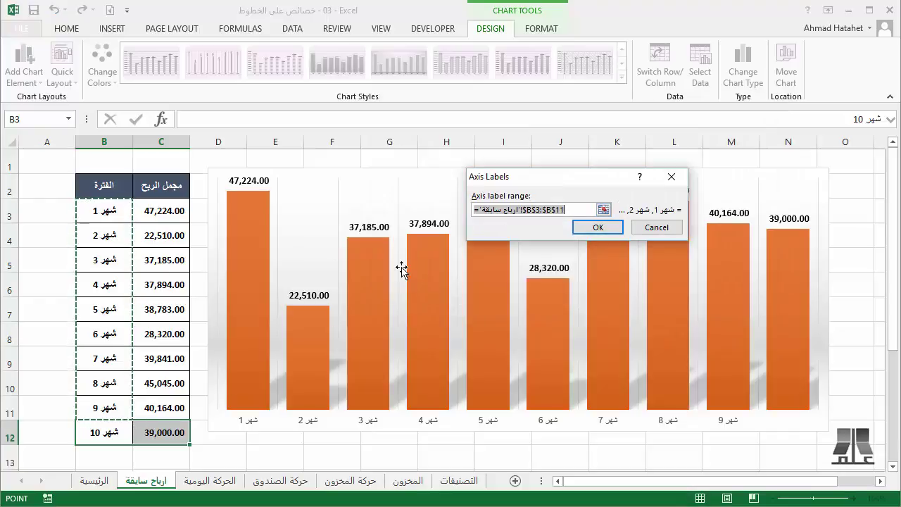
key(Delete)
drag(124, 212, 113, 432)
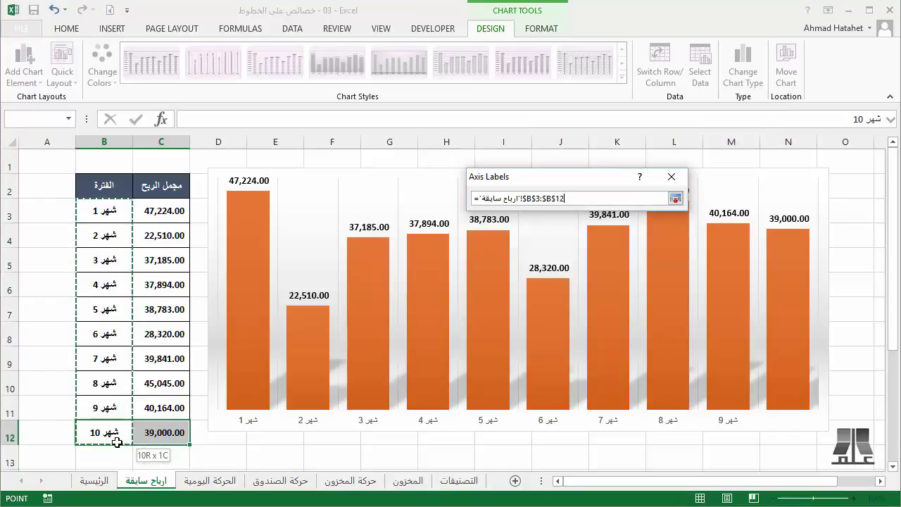
click(597, 227)
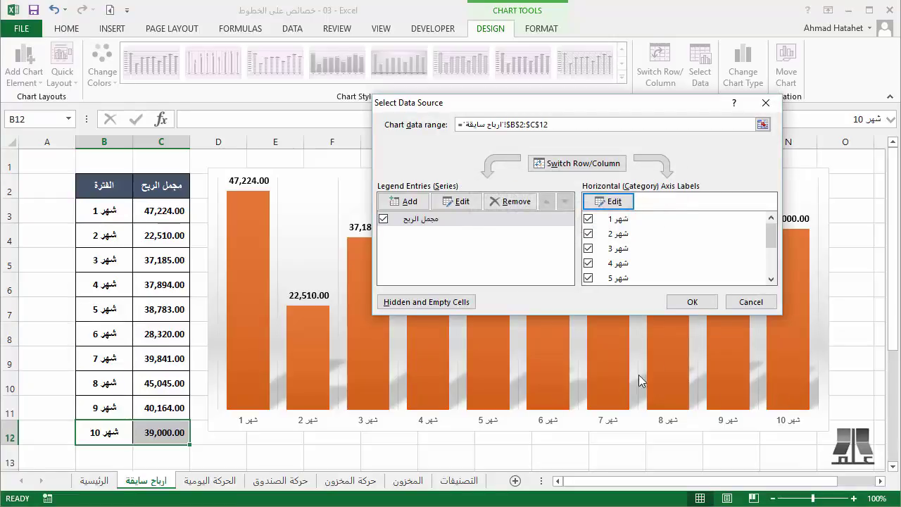
click(691, 302)
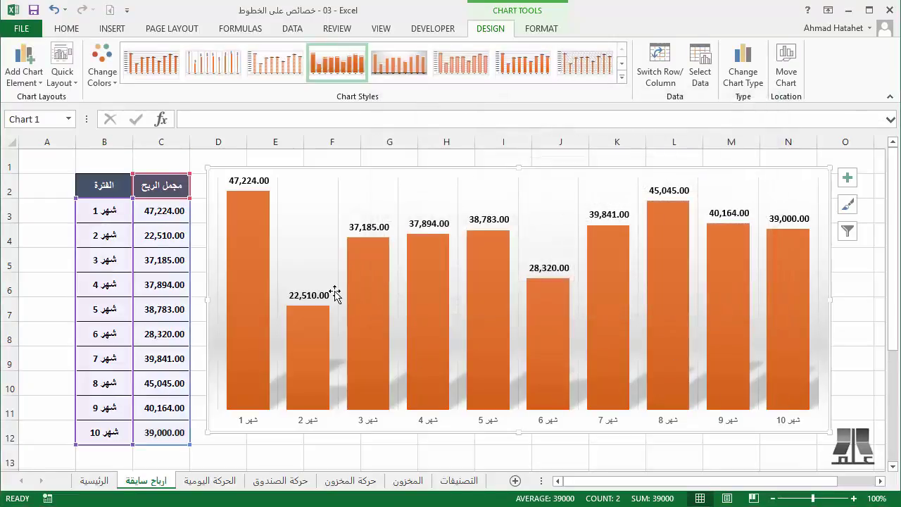
Step: Add a bold Centered Overlay chart title مجمل الربح above the ten orange columns
click(28, 70)
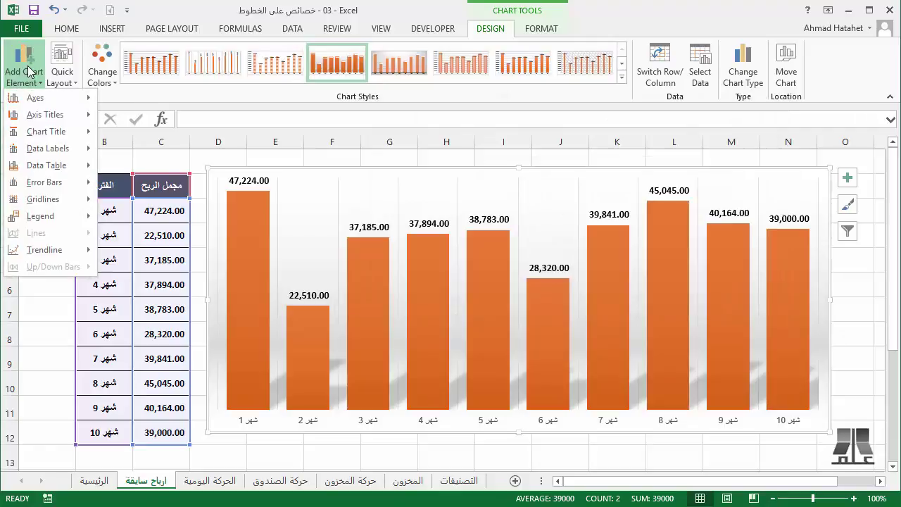
mouse_move(53, 131)
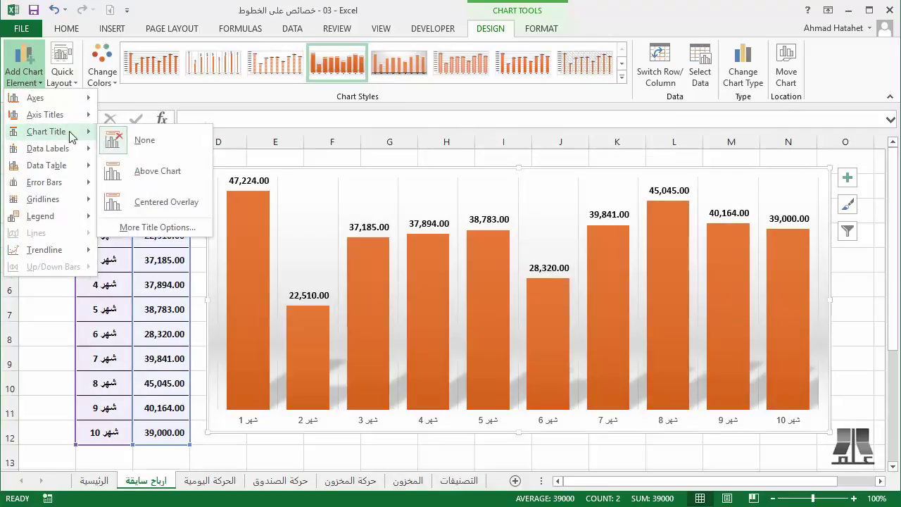
click(159, 203)
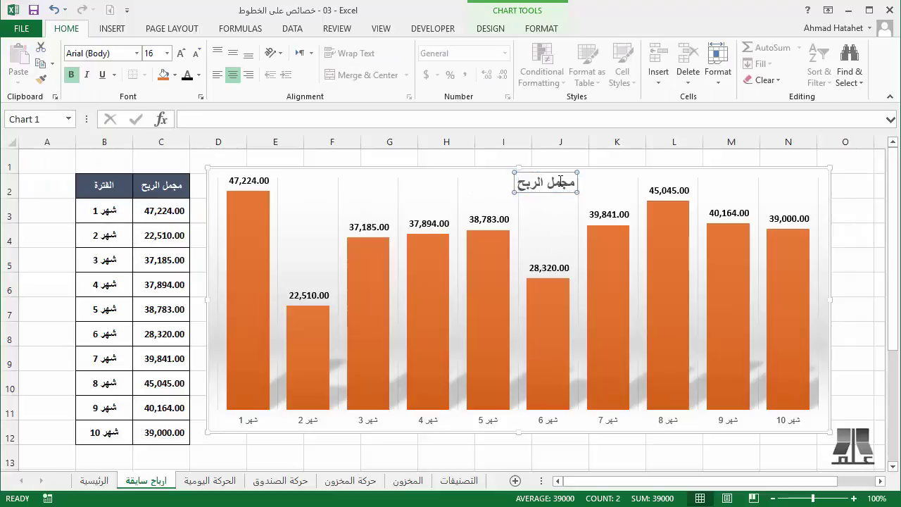
drag(519, 184, 551, 184)
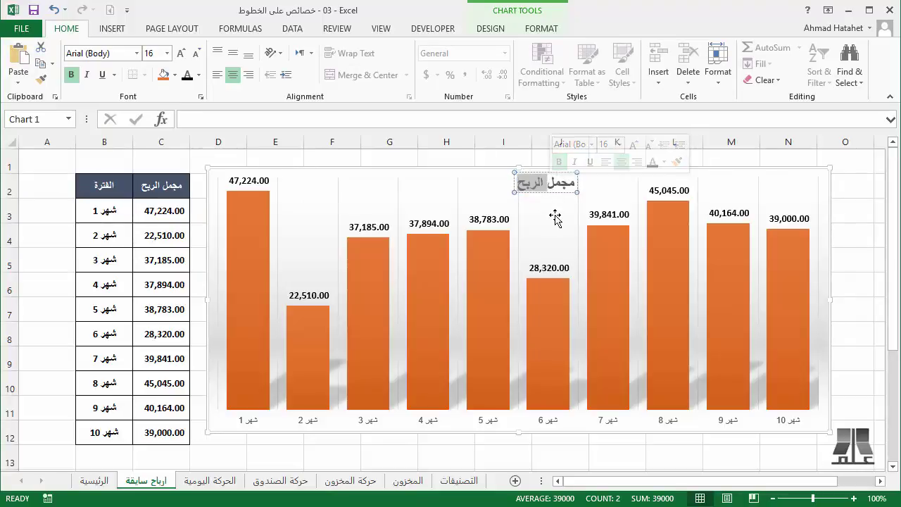
click(850, 329)
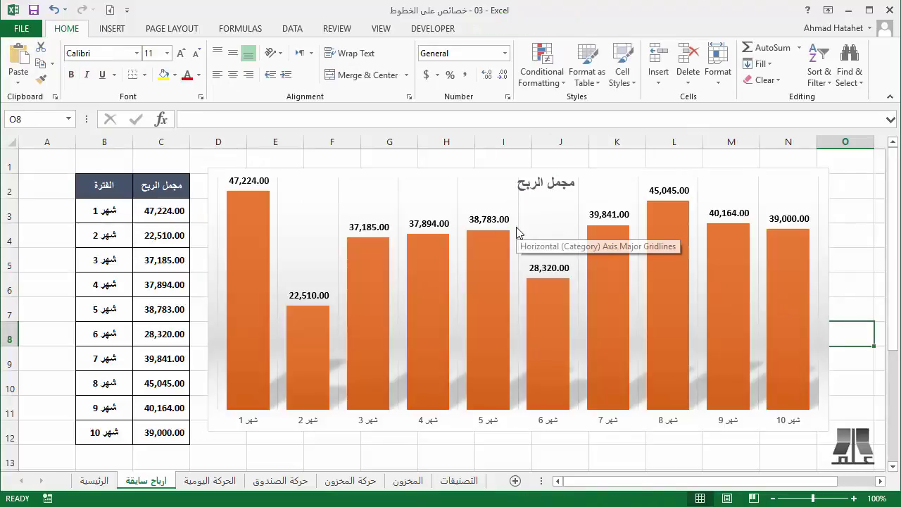
click(411, 185)
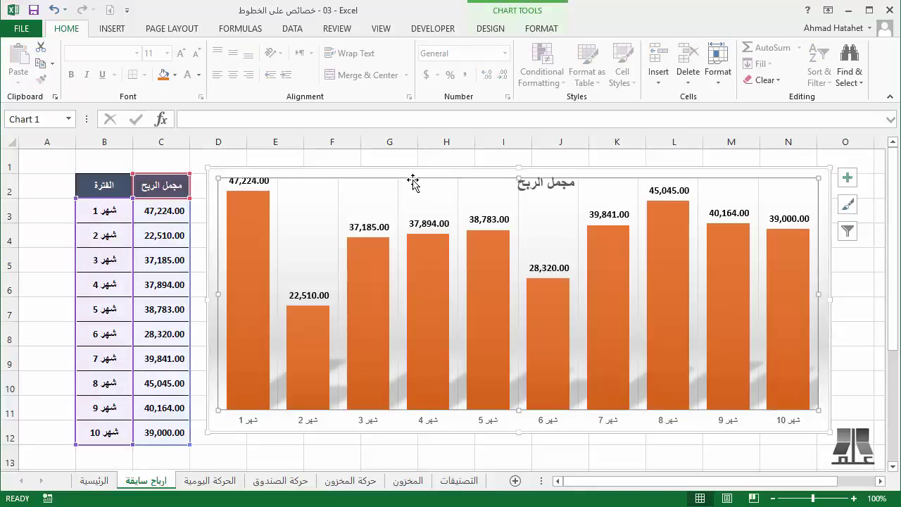
click(491, 30)
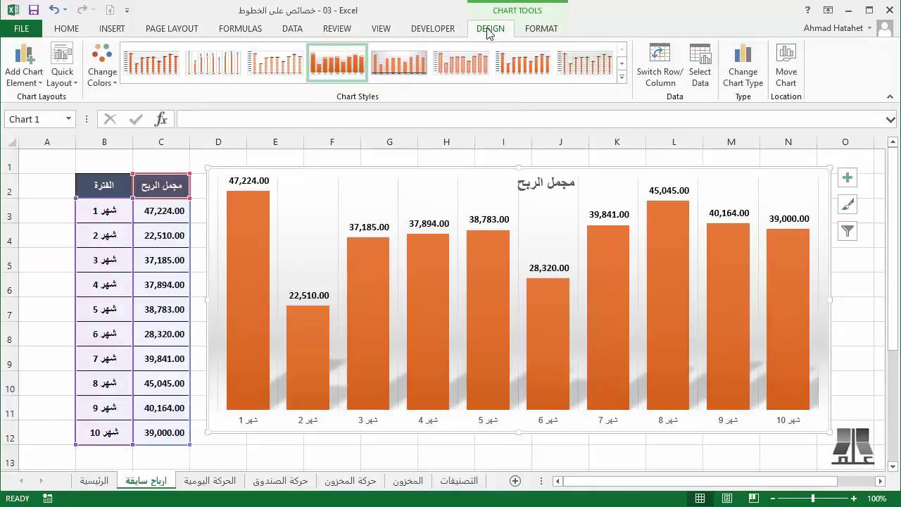